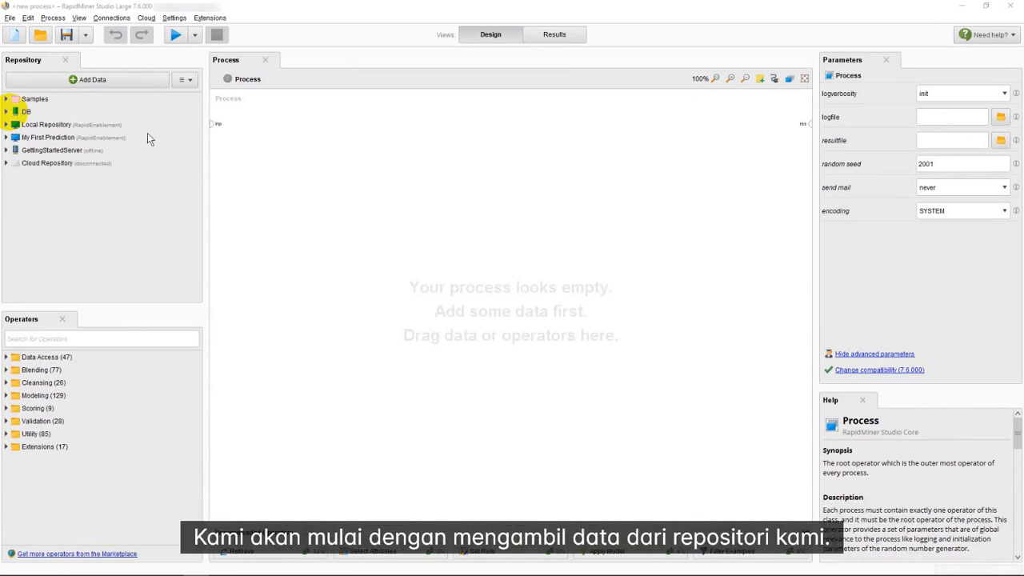
Add the Customer data set from the My First Prediction repository's Data folder to the empty process.
double_click(15, 137)
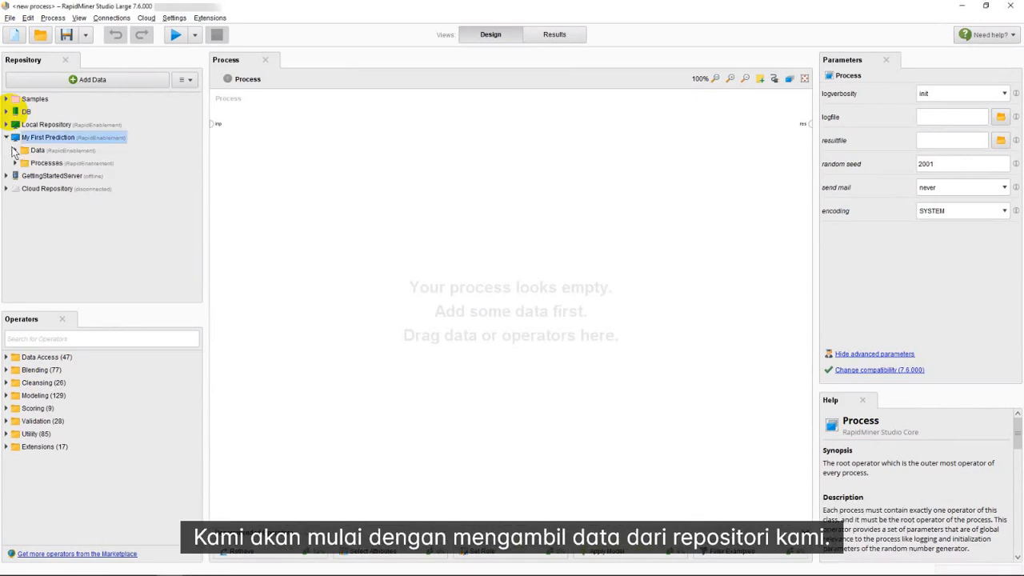
double_click(19, 151)
left_click_drag(48, 164, 265, 130)
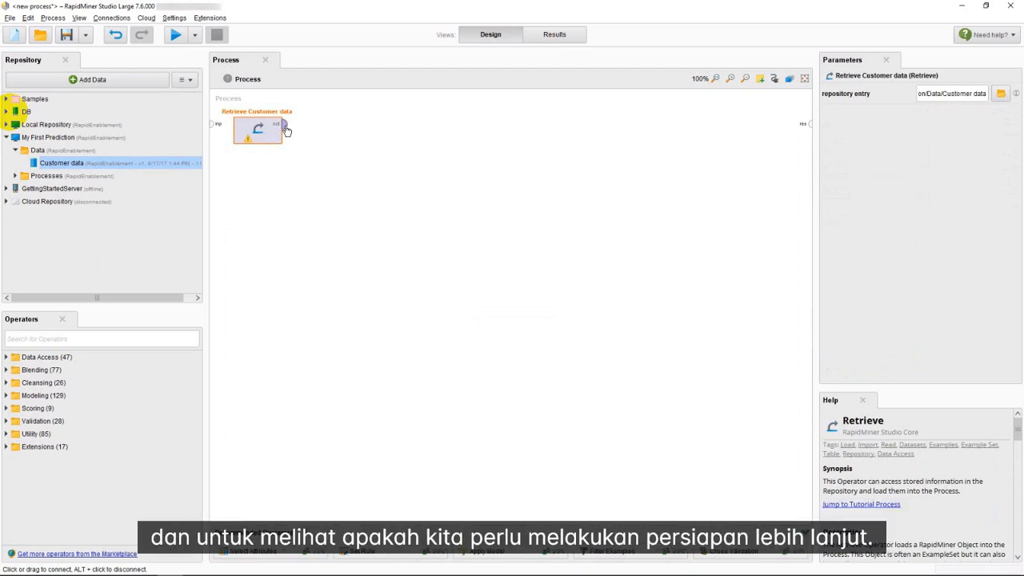
Connect the Retrieve Customer data output to the process result port and run the process.
left_click_drag(285, 130, 811, 124)
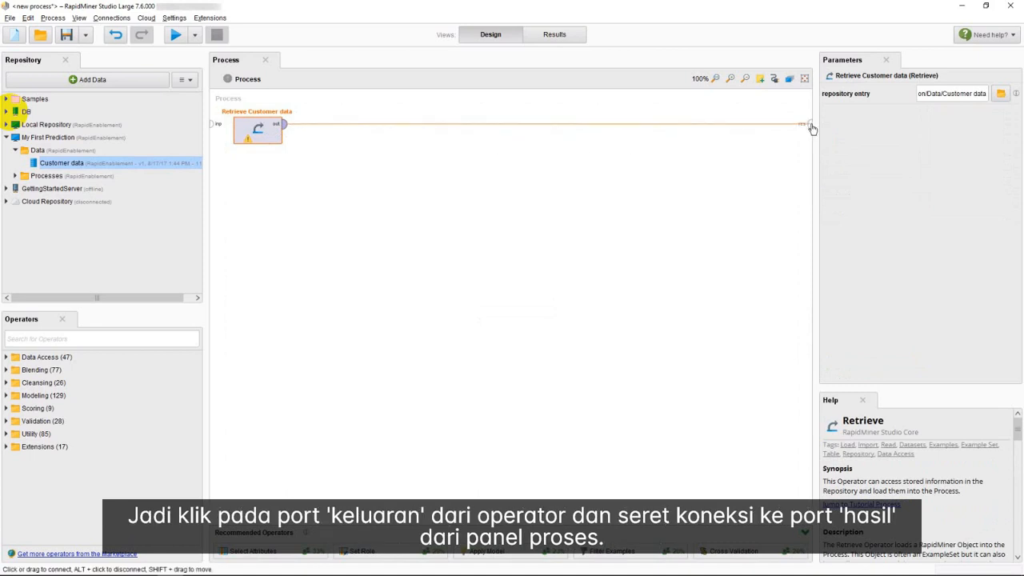
left_click_drag(810, 125, 811, 128)
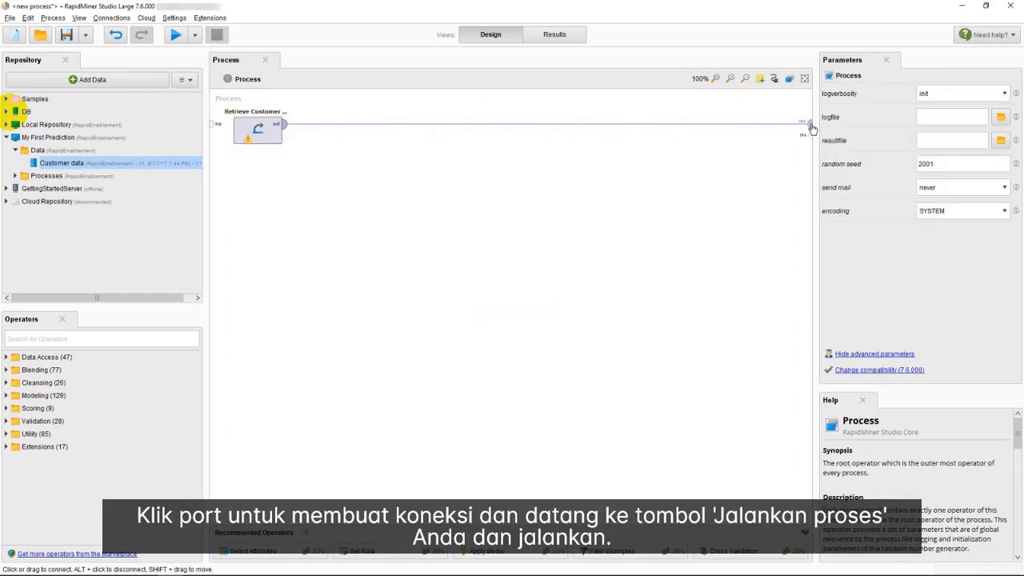
left_click(172, 38)
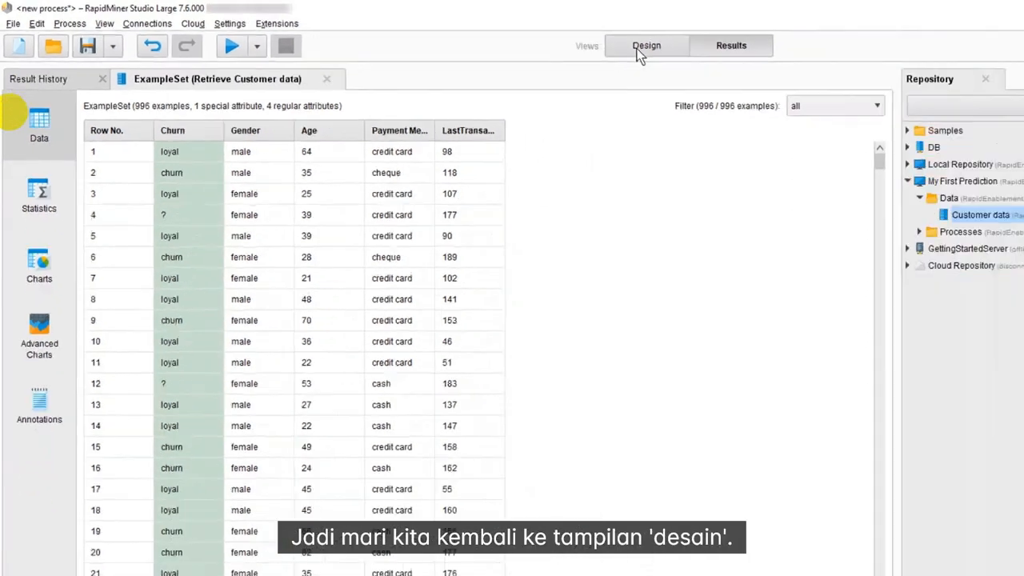
Return to the process design and insert a Filter Examples operator into the connection after Retrieve Customer data.
left_click(643, 47)
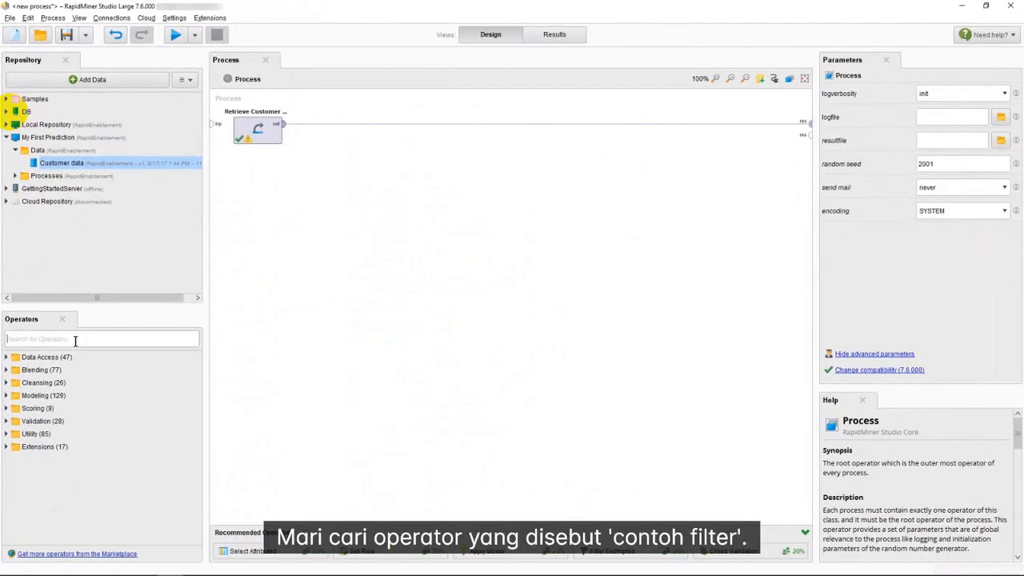
type("filter")
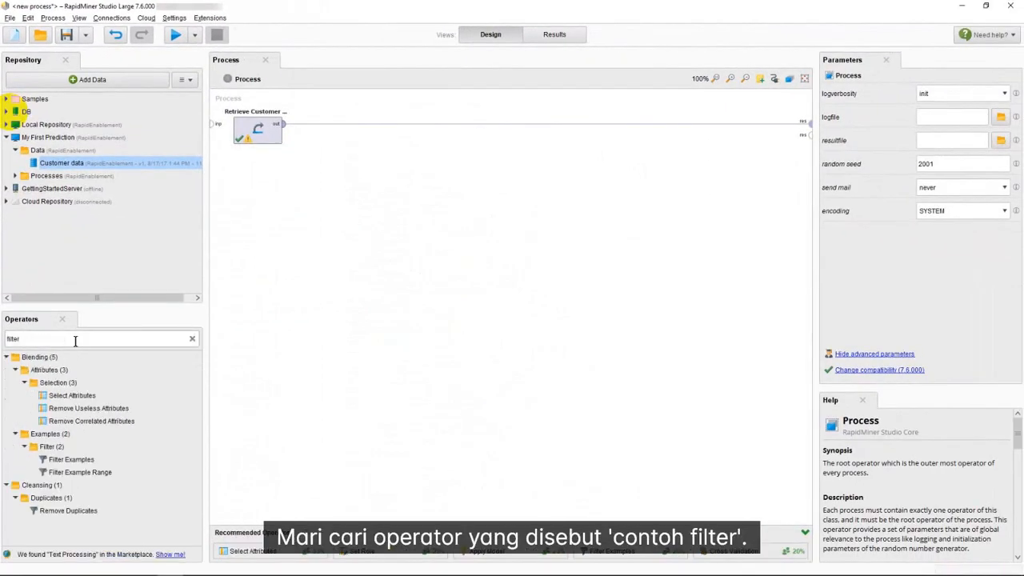
left_click_drag(56, 461, 340, 129)
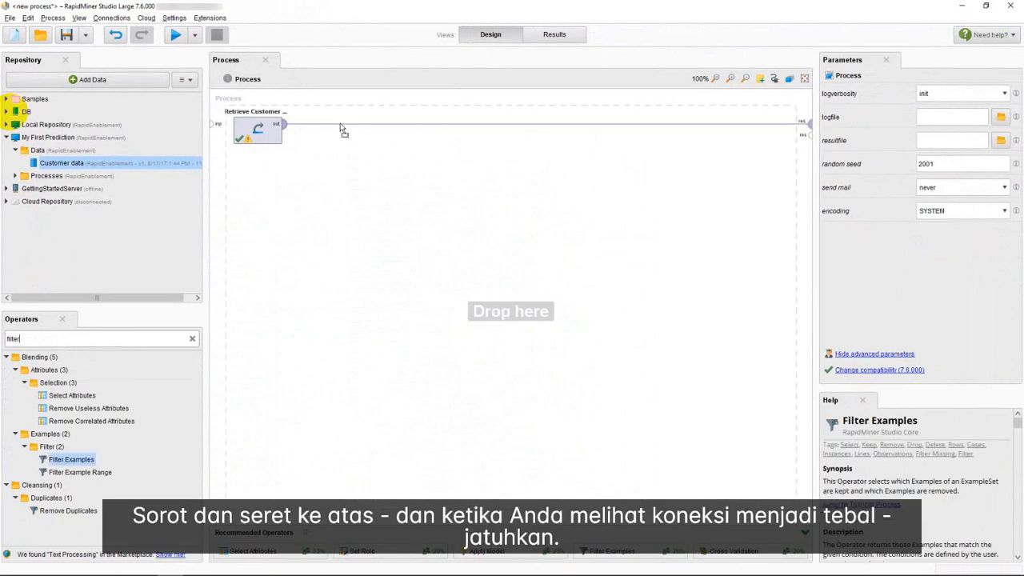
left_click_drag(340, 129, 342, 130)
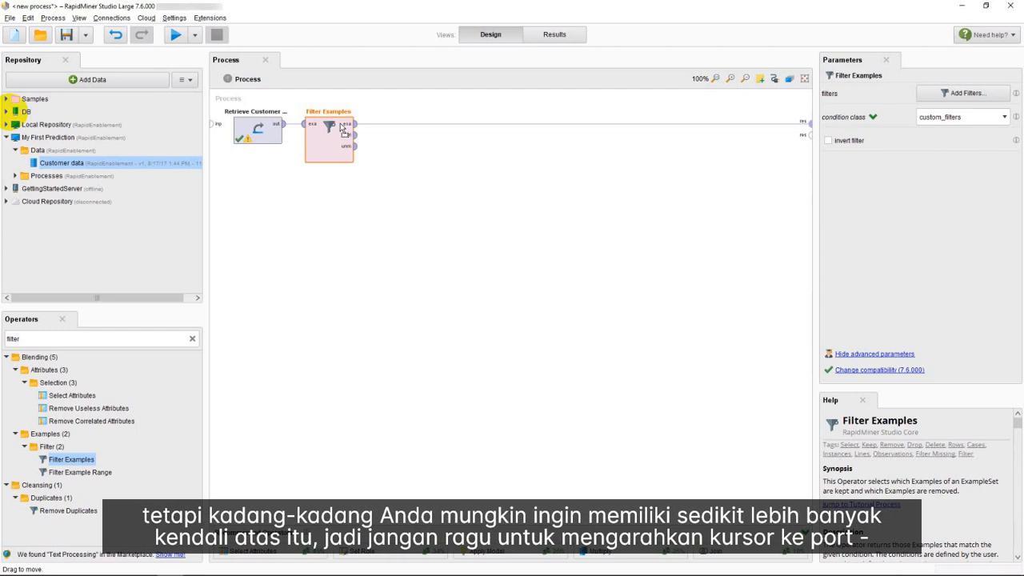
right_click(356, 132)
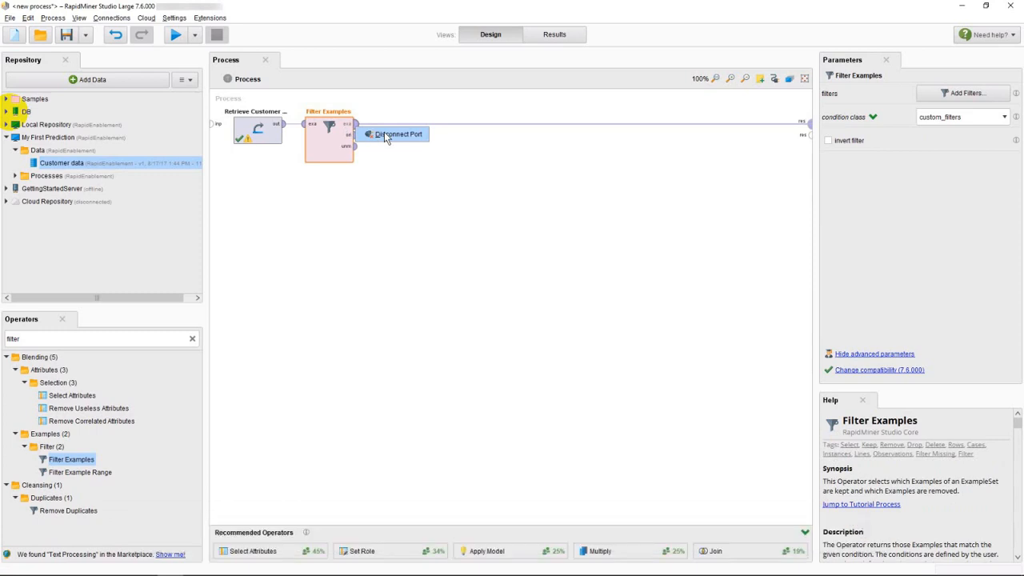
left_click(379, 178)
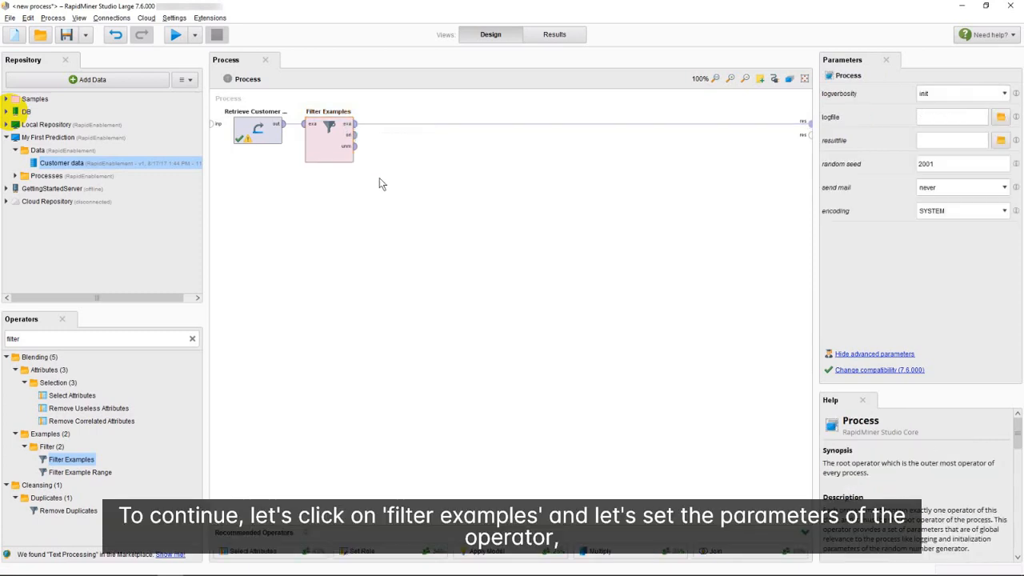
Give the Filter Examples operator a custom filter that keeps only rows where Churn is not missing.
left_click(337, 152)
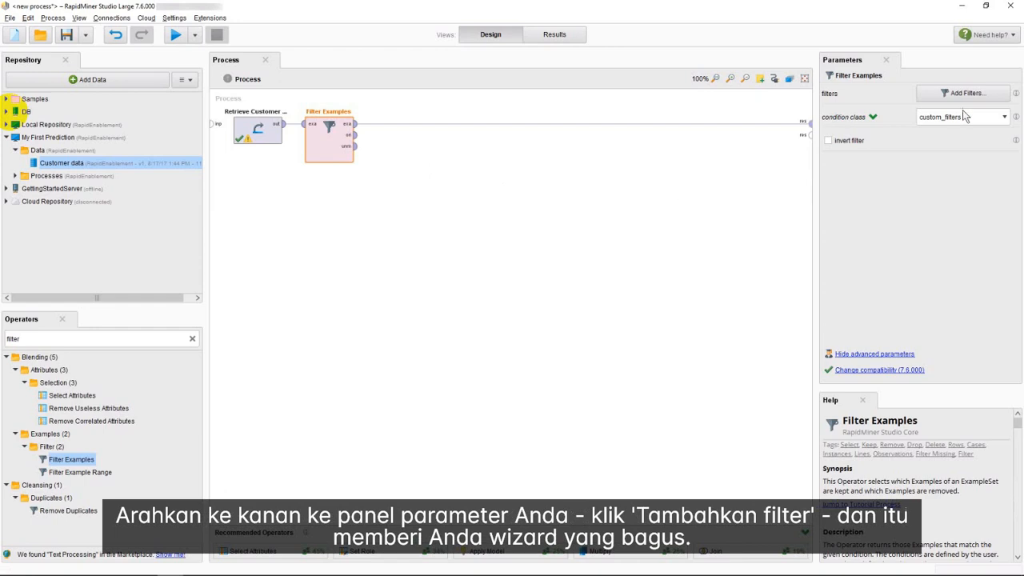
left_click(944, 100)
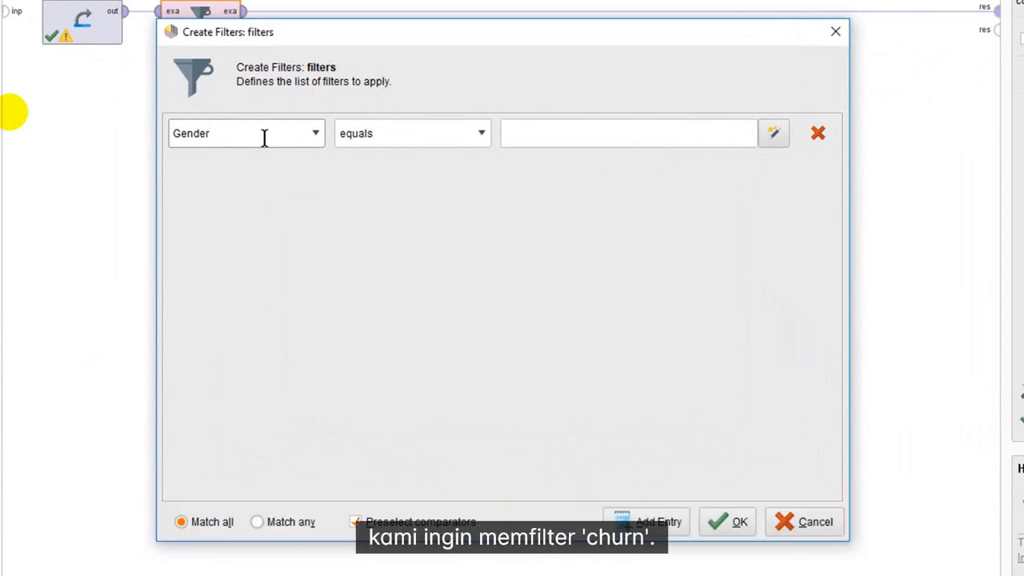
left_click(321, 133)
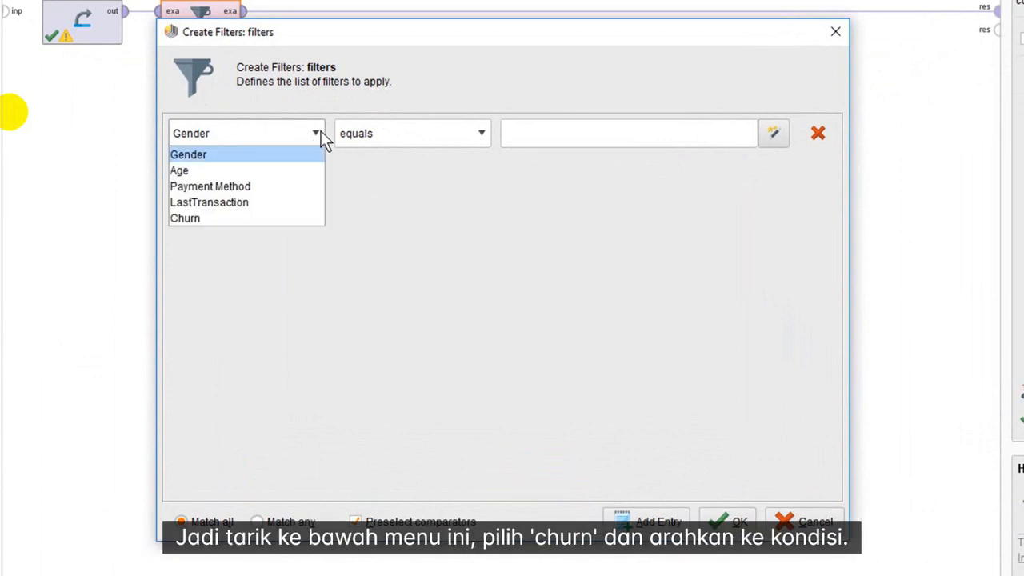
left_click(278, 218)
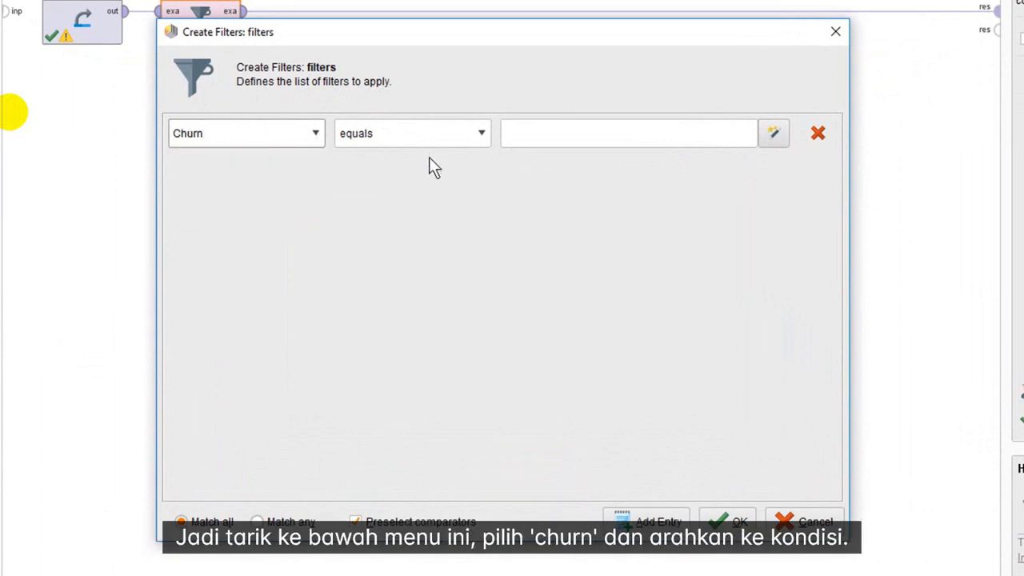
left_click(474, 134)
scroll(457, 177, "down", 1)
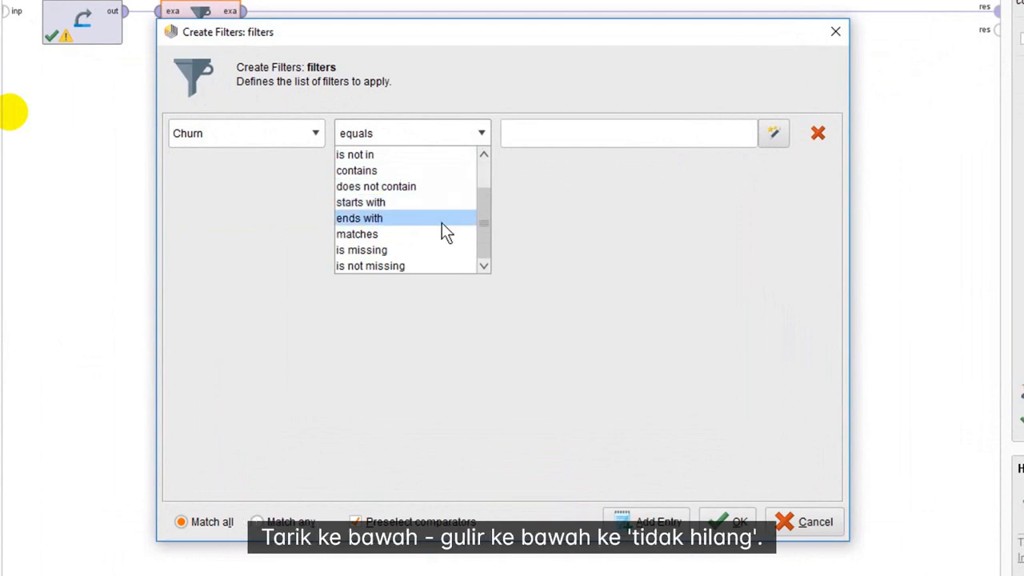
left_click(444, 266)
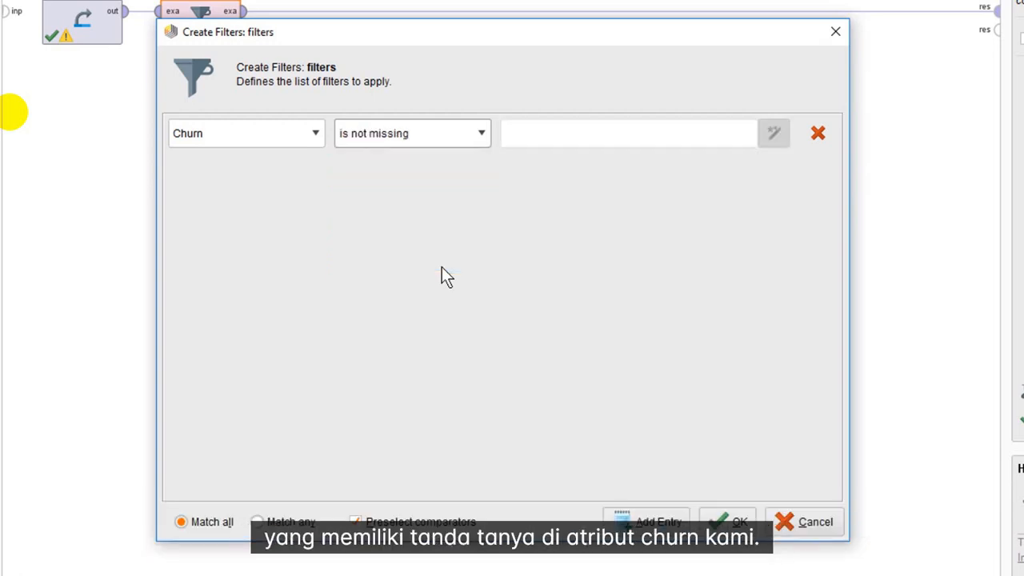
left_click(728, 521)
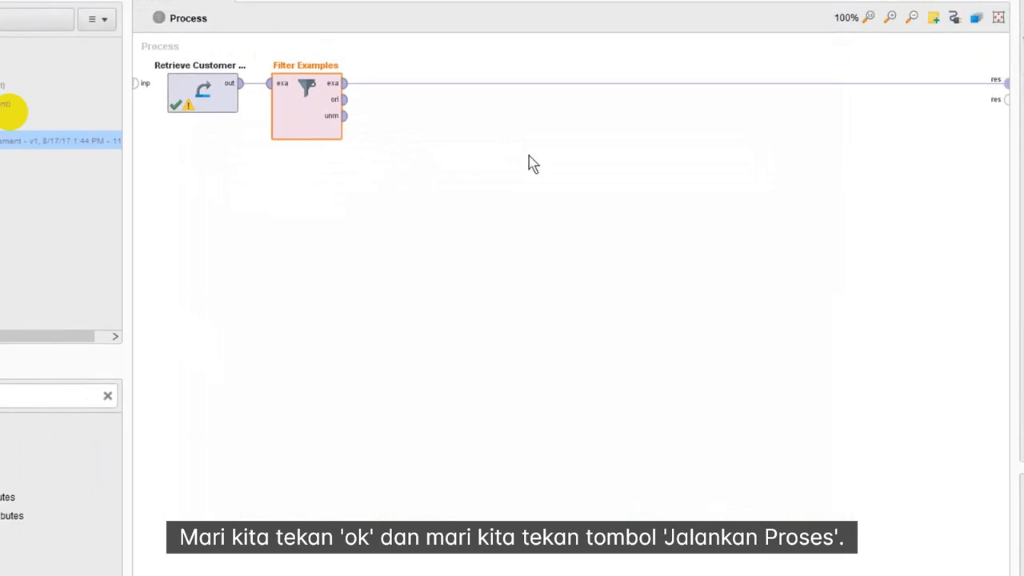
Run the process and view the attribute statistics of the filtered example set.
left_click(220, 44)
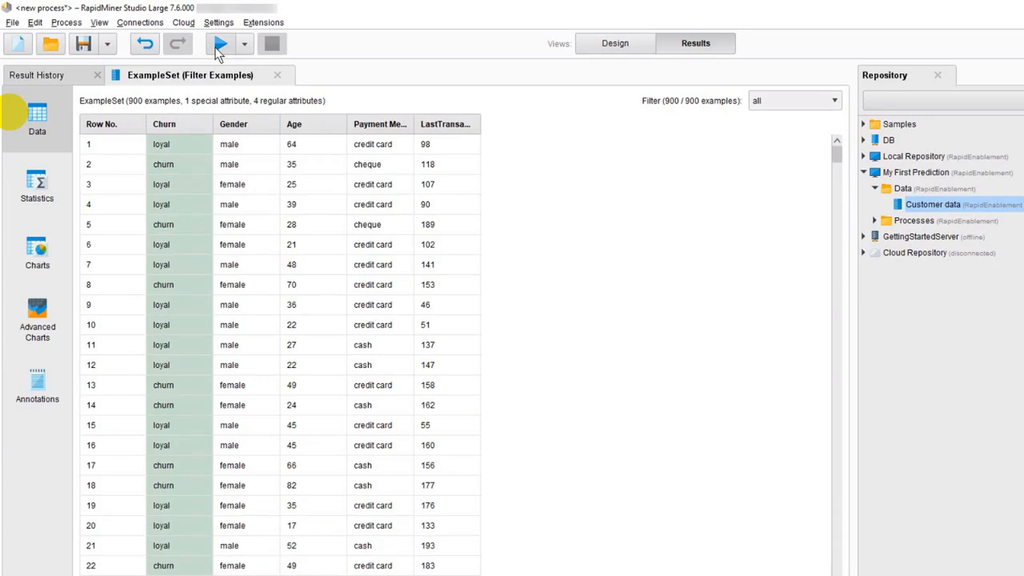
left_click(46, 182)
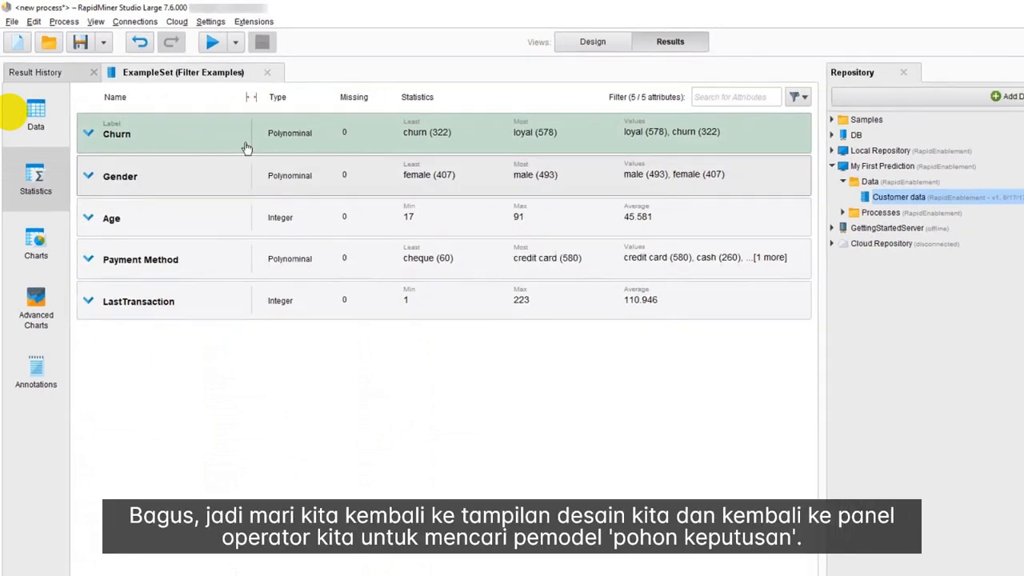
Return to the process design and insert a Decision Tree operator into the connection directly after Filter Examples.
left_click(593, 42)
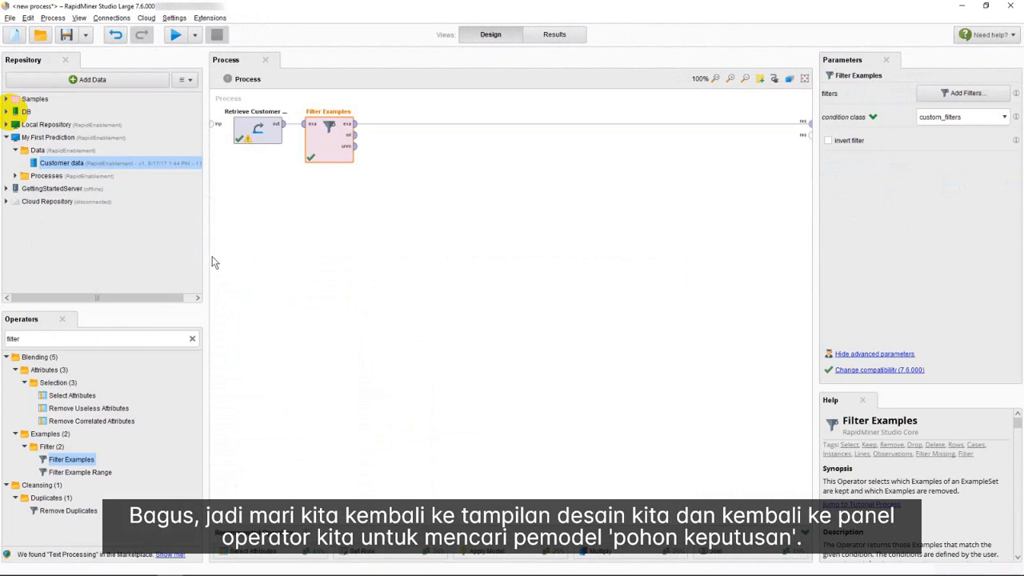
double_click(75, 341)
type("decision")
left_click_drag(70, 395, 217, 318)
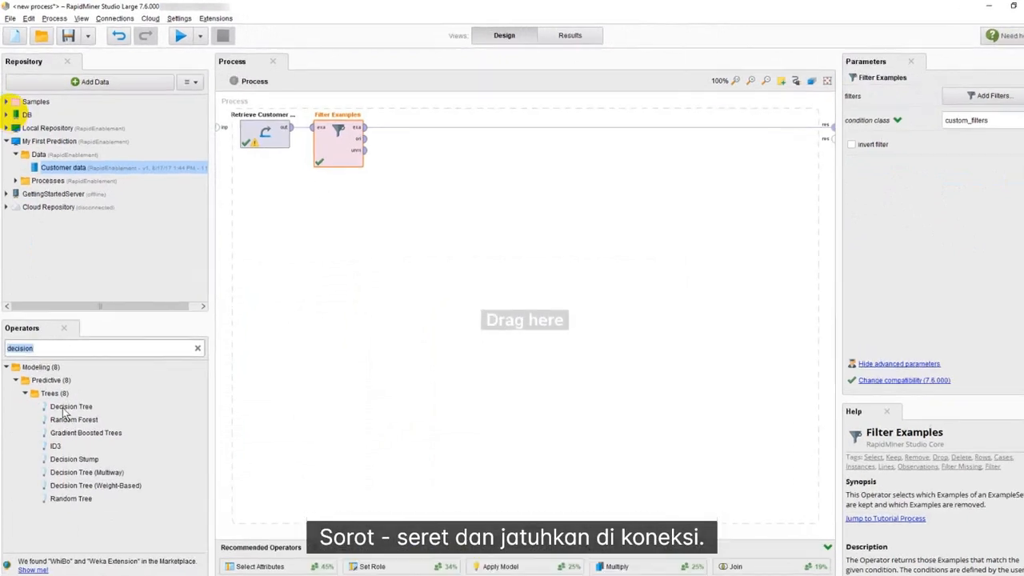
left_click_drag(301, 442, 598, 172)
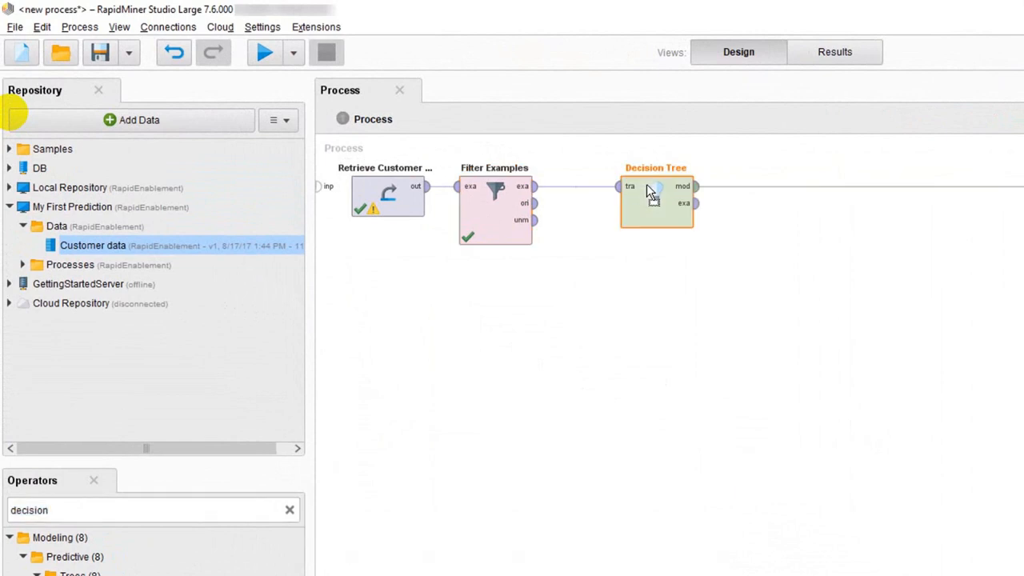
left_click_drag(650, 192, 598, 194)
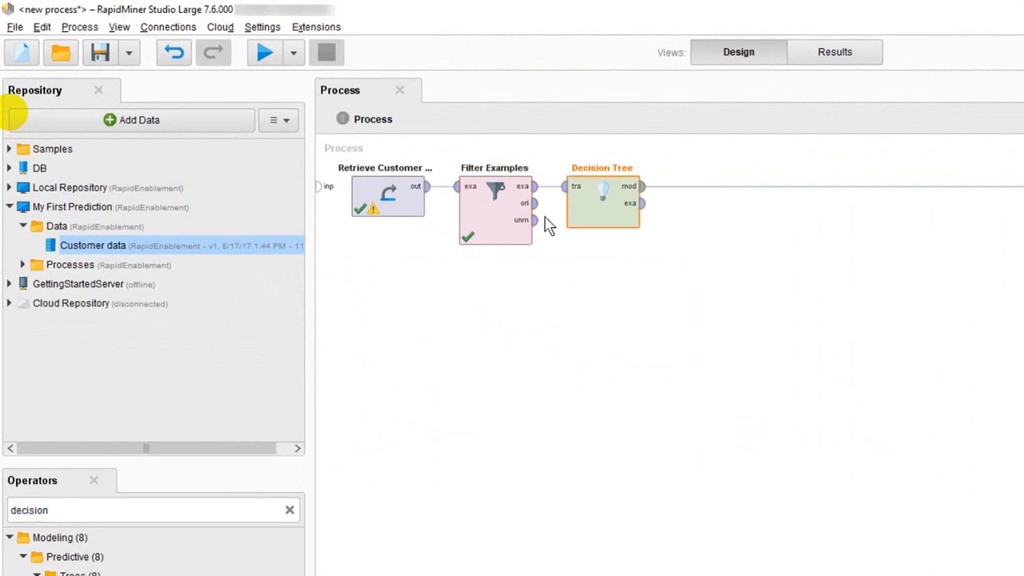
Store the process in the My First Prediction Processes folder as "02-build decision tree".
left_click(22, 264)
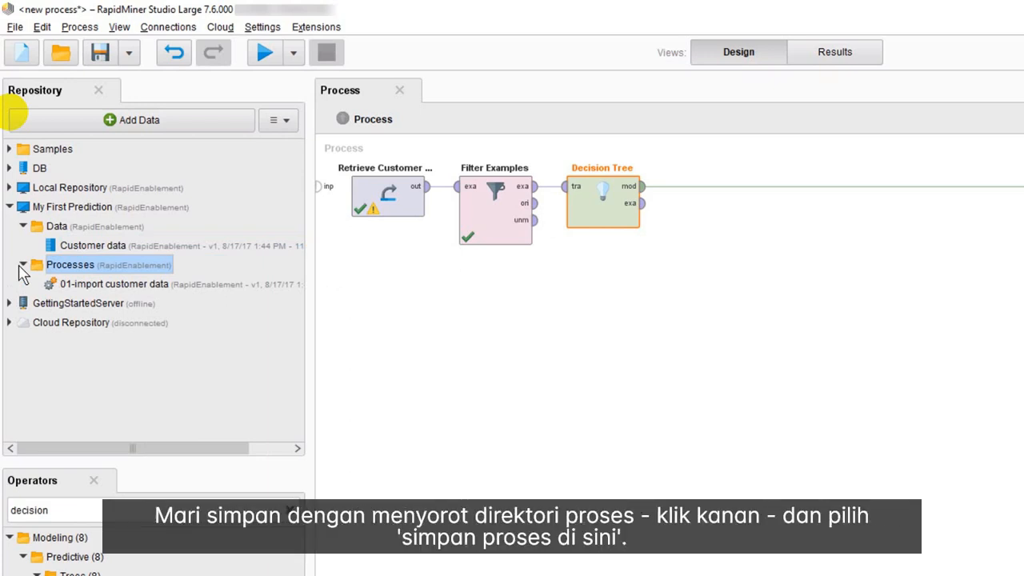
right_click(68, 262)
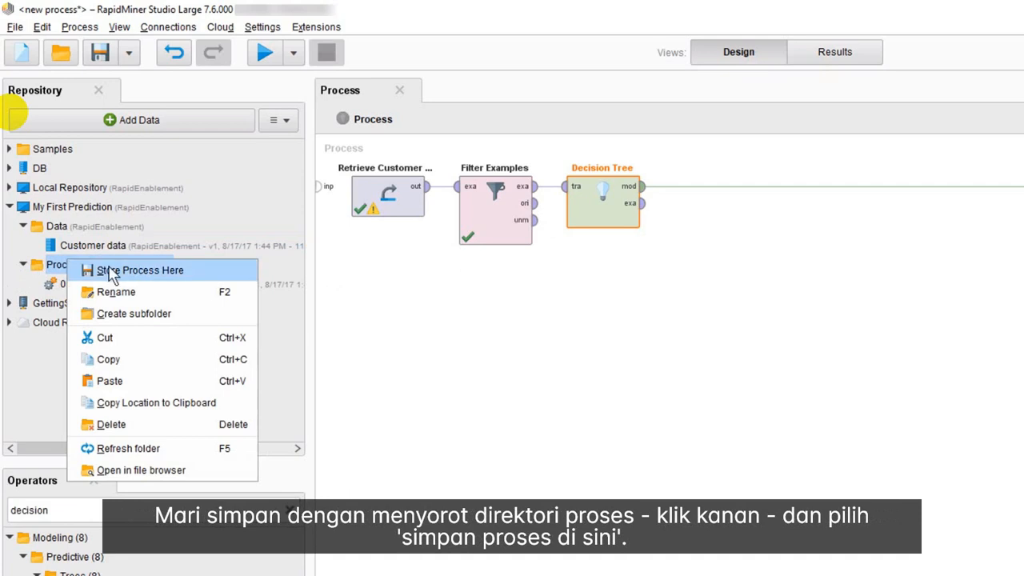
left_click(112, 271)
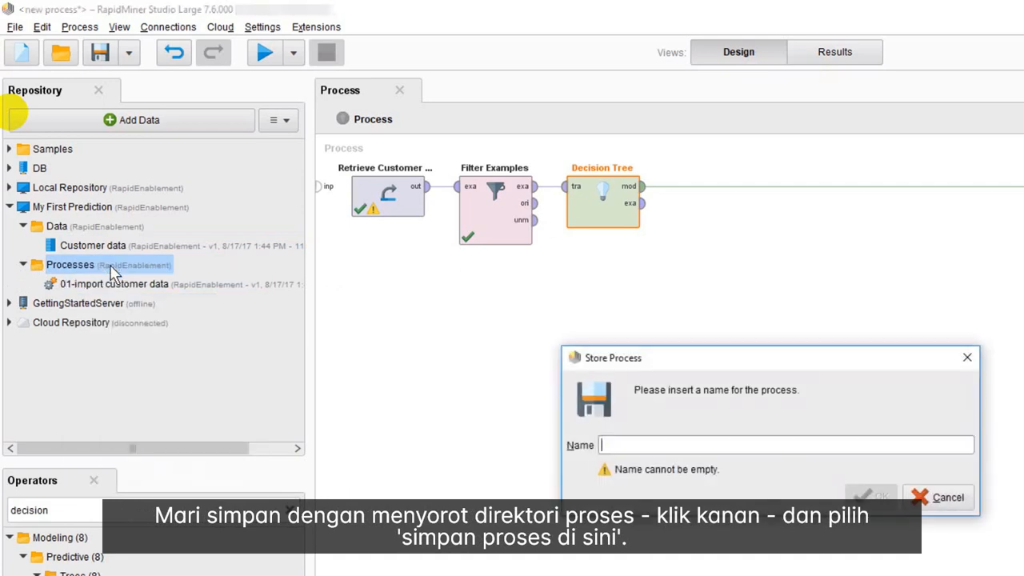
type("02-build decision tree")
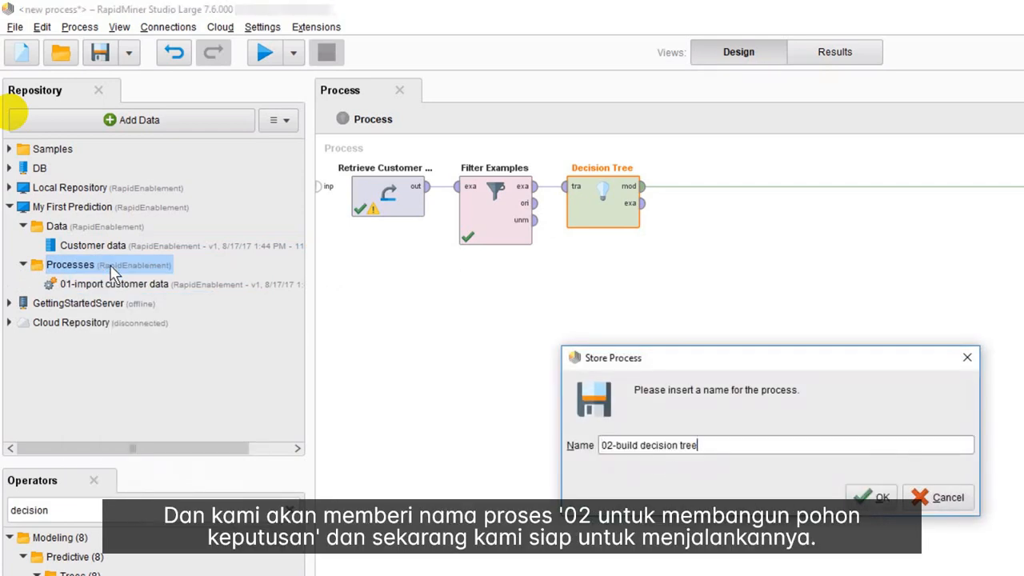
left_click(874, 502)
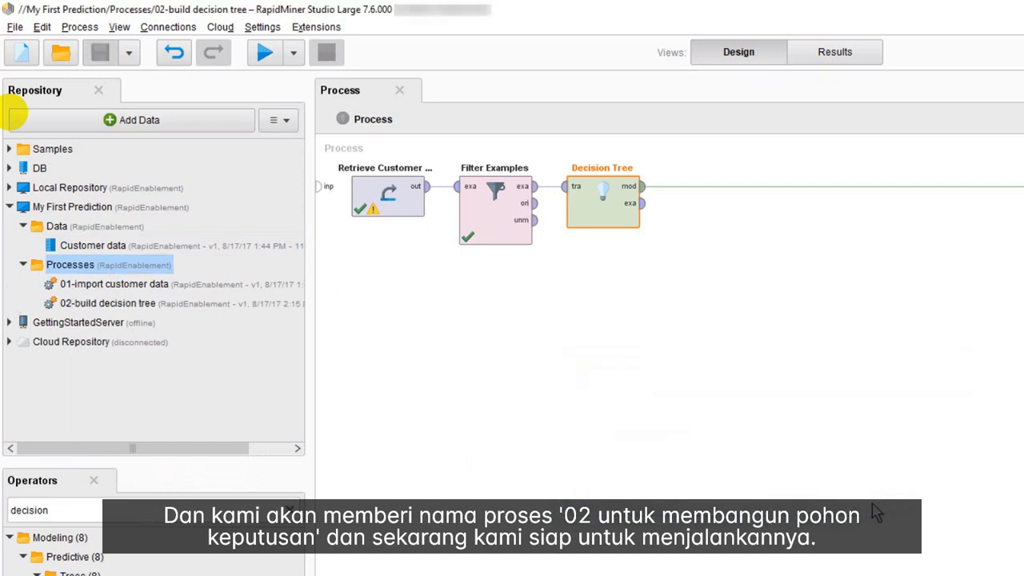
Run the stored process and show the text description of the resulting decision tree.
left_click(263, 54)
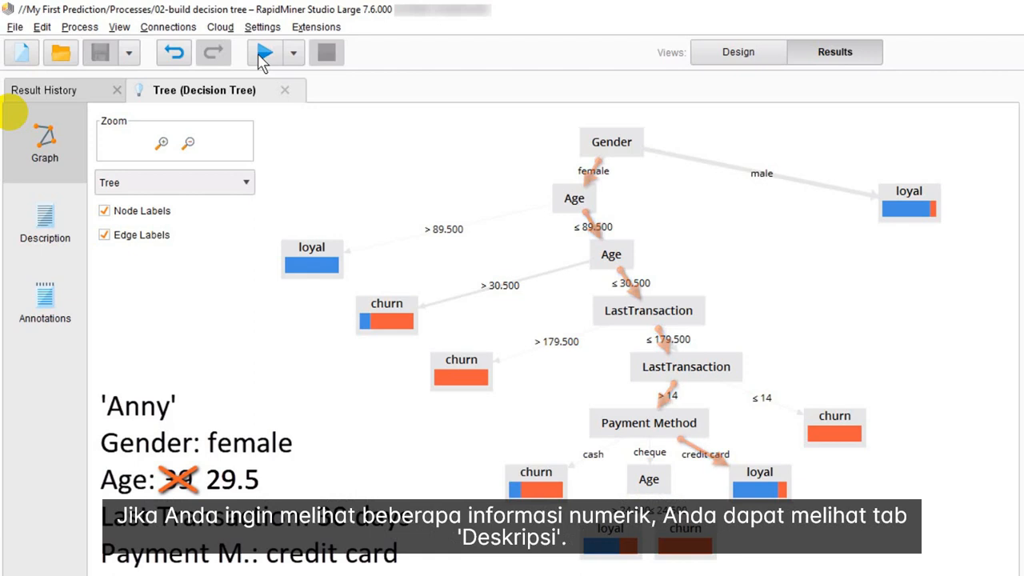
left_click(25, 229)
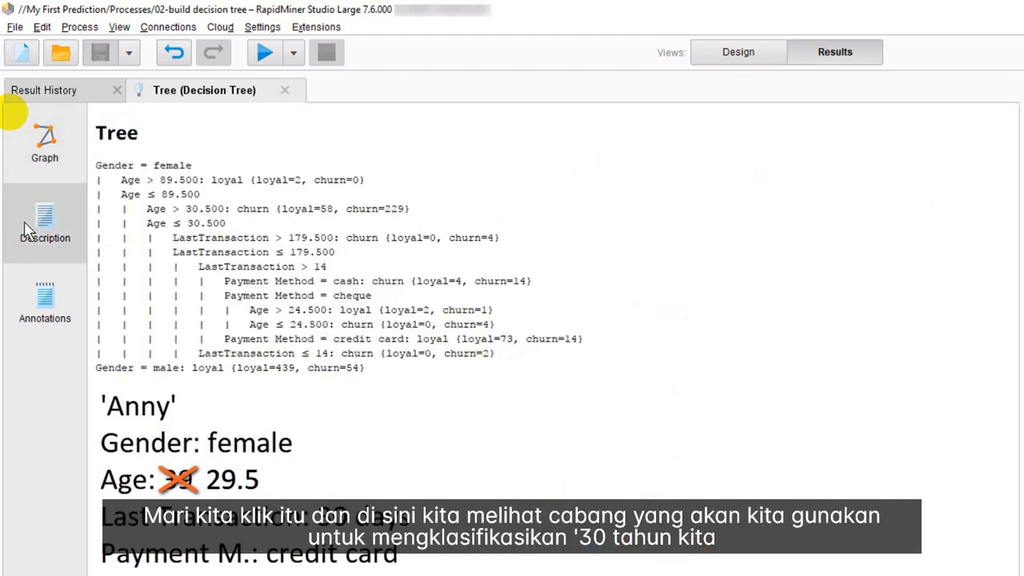